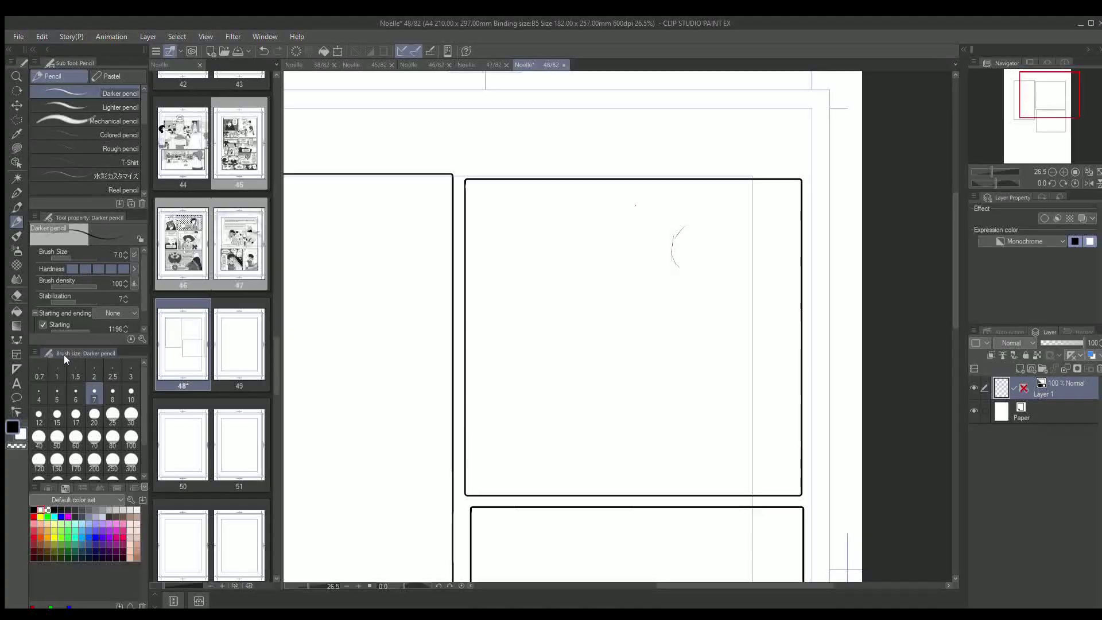
Set the pencil brush size to 6 and sketch a round head with facial guide lines in the upper part of the empty panel
left_click(72, 393)
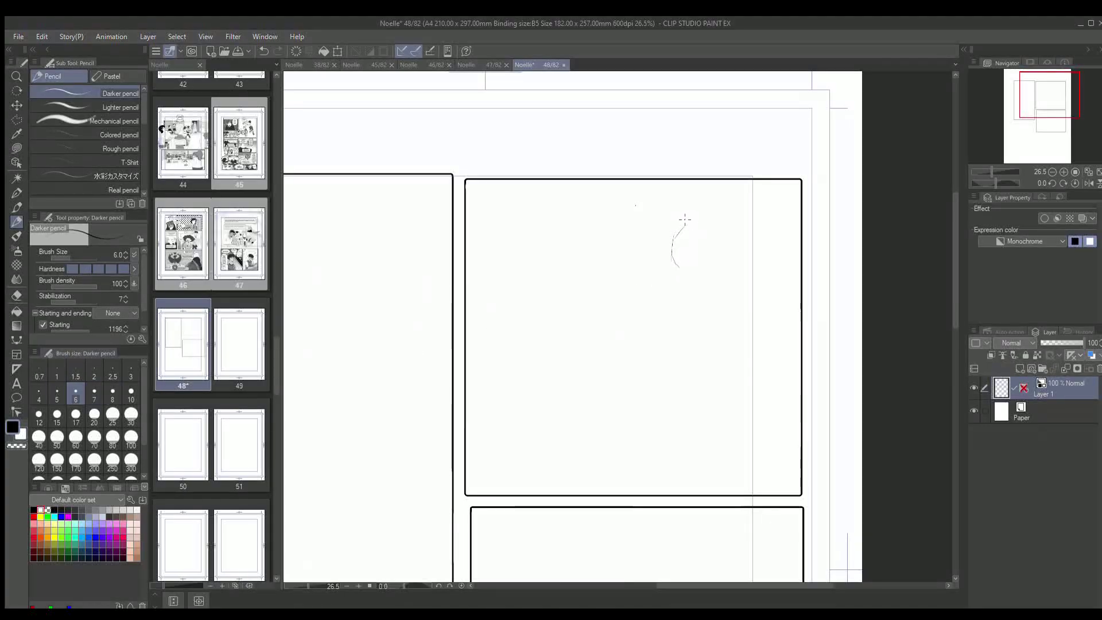
mouse_move(685, 219)
left_mouse_down()
mouse_move(674, 260)
mouse_move(712, 270)
mouse_move(724, 251)
left_mouse_up()
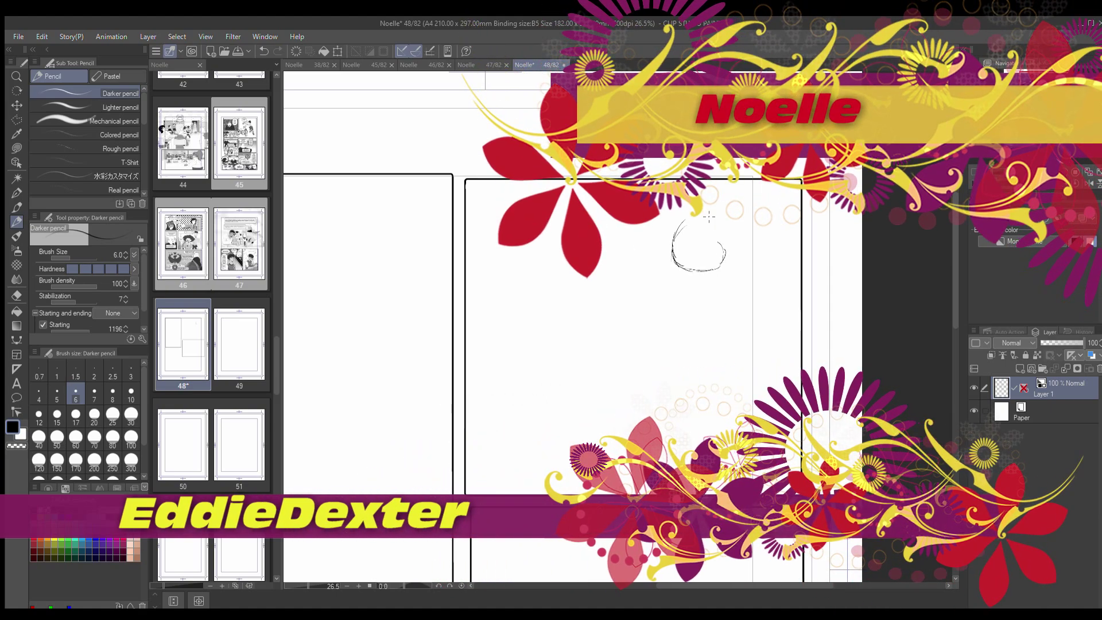
left_click_drag(692, 218, 719, 229)
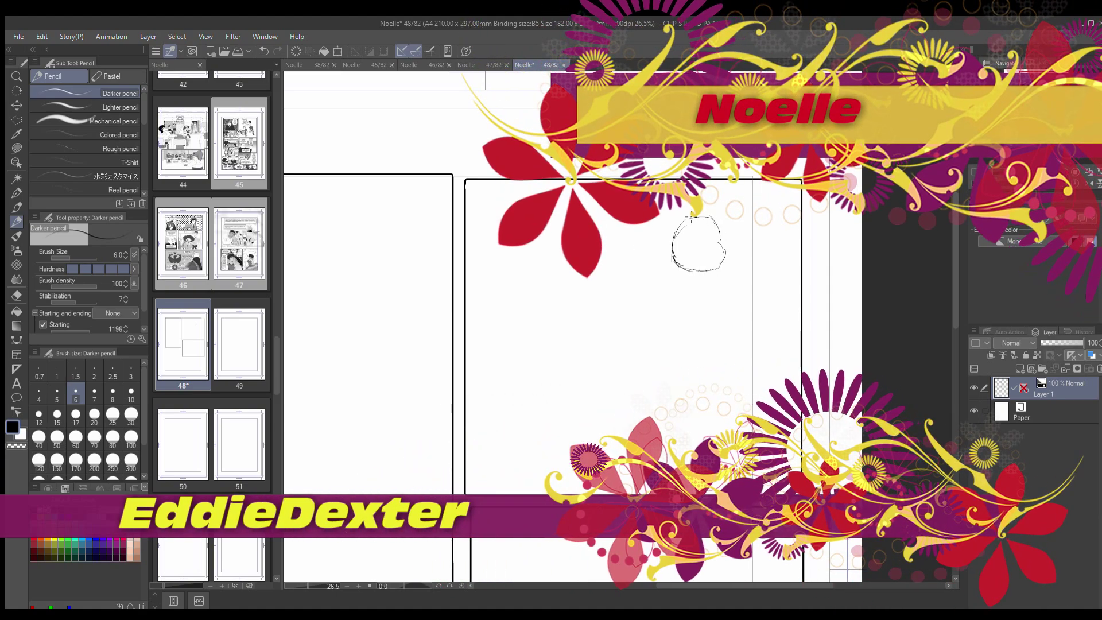
mouse_move(706, 217)
left_mouse_down()
mouse_move(725, 250)
mouse_move(697, 269)
left_mouse_up()
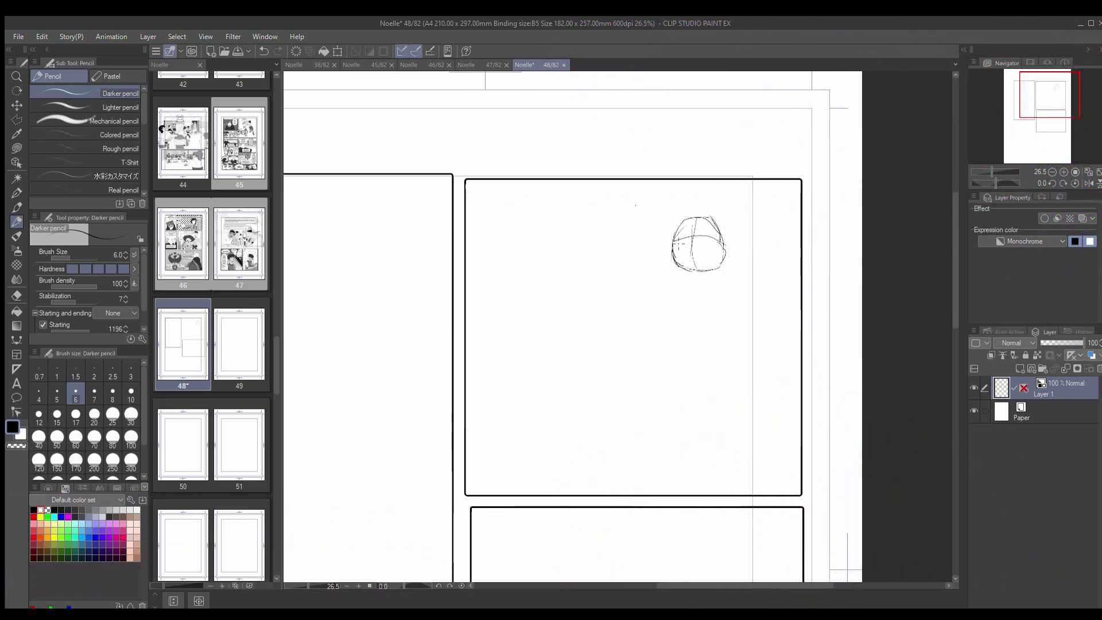
left_click_drag(678, 235, 719, 237)
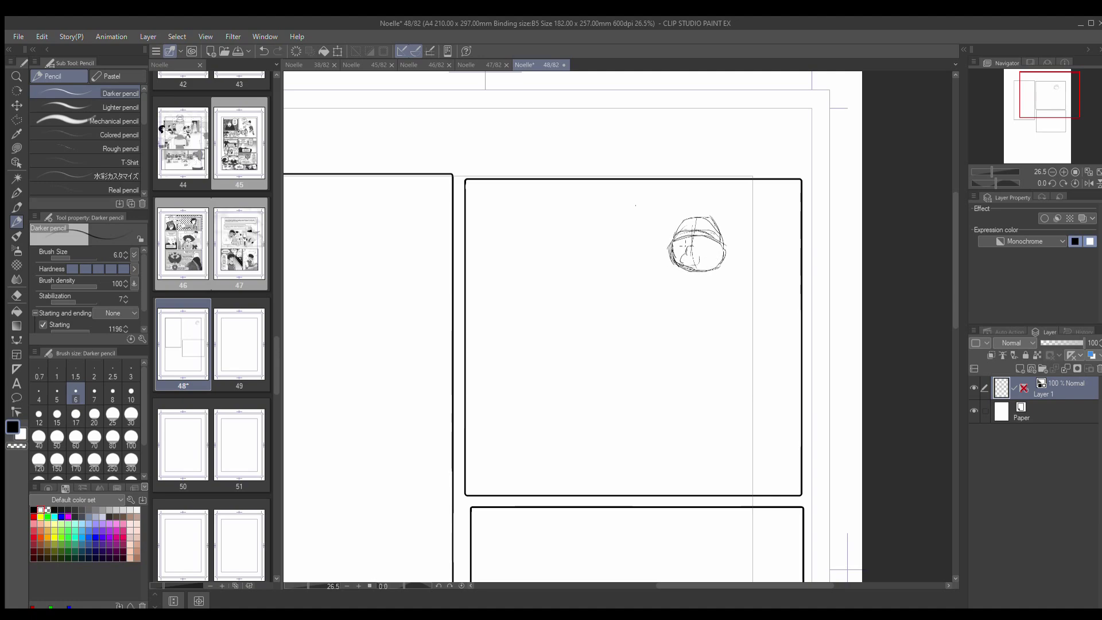
left_click_drag(687, 242, 679, 252)
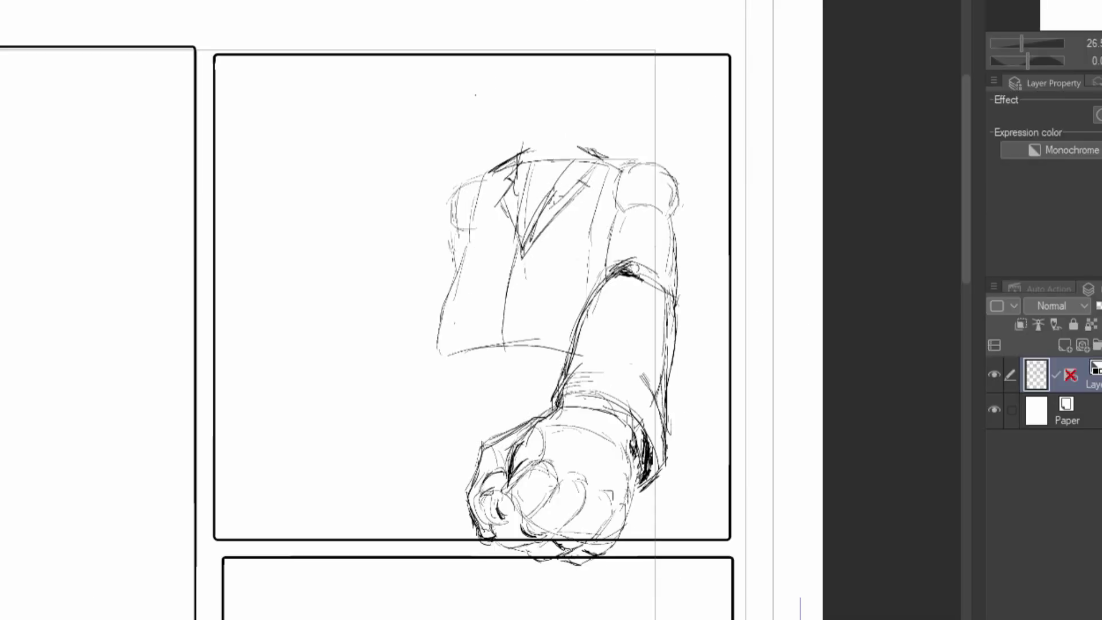
Sketch the suit jacket's V-shaped lapels and darken the front opening edge down to the hem
left_click_drag(587, 153, 553, 202)
left_click_drag(529, 161, 518, 238)
mouse_move(516, 194)
left_mouse_down()
mouse_move(525, 264)
mouse_move(523, 237)
mouse_move(511, 290)
left_mouse_up()
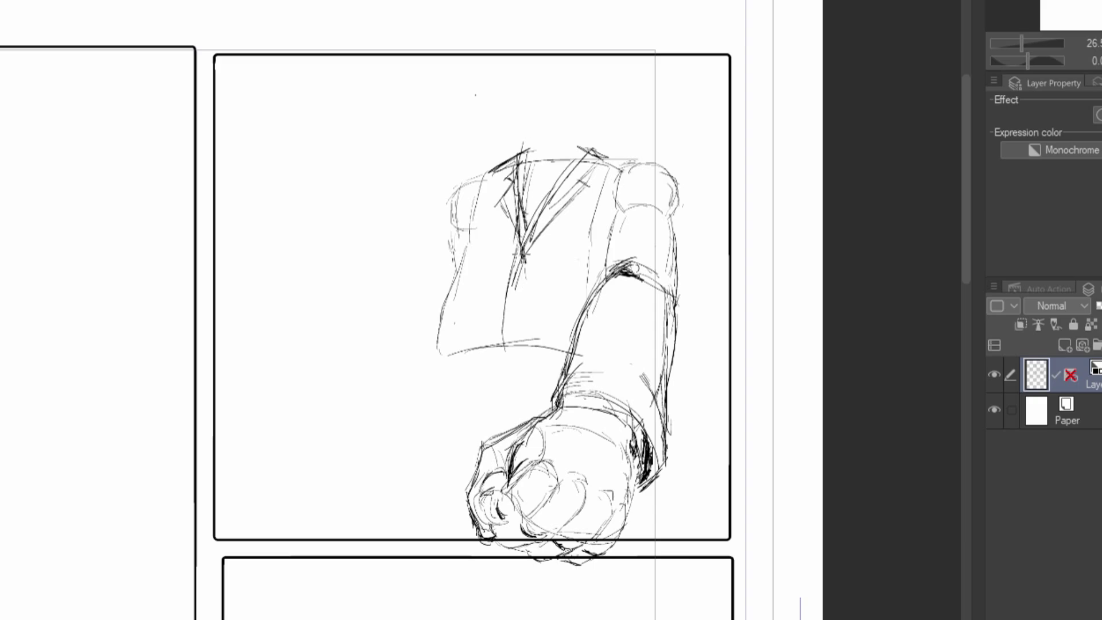
left_click_drag(523, 247, 503, 313)
left_click_drag(511, 267, 493, 349)
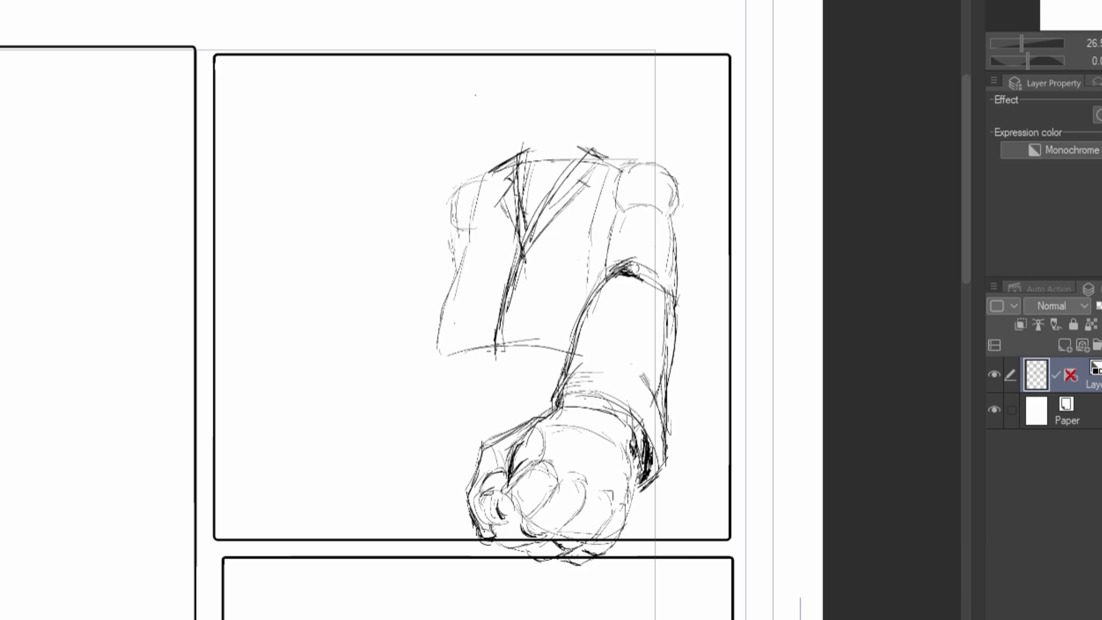
Sketch the jacket's flared hem below the front opening, and define its outer side and waist creases
mouse_move(495, 357)
left_mouse_down()
mouse_move(575, 365)
mouse_move(562, 376)
left_mouse_up()
mouse_move(492, 356)
left_mouse_down()
mouse_move(461, 363)
mouse_move(476, 362)
mouse_move(437, 385)
left_mouse_up()
mouse_move(487, 359)
left_mouse_down()
mouse_move(430, 372)
mouse_move(429, 387)
mouse_move(443, 370)
mouse_move(427, 386)
mouse_move(441, 308)
left_mouse_up()
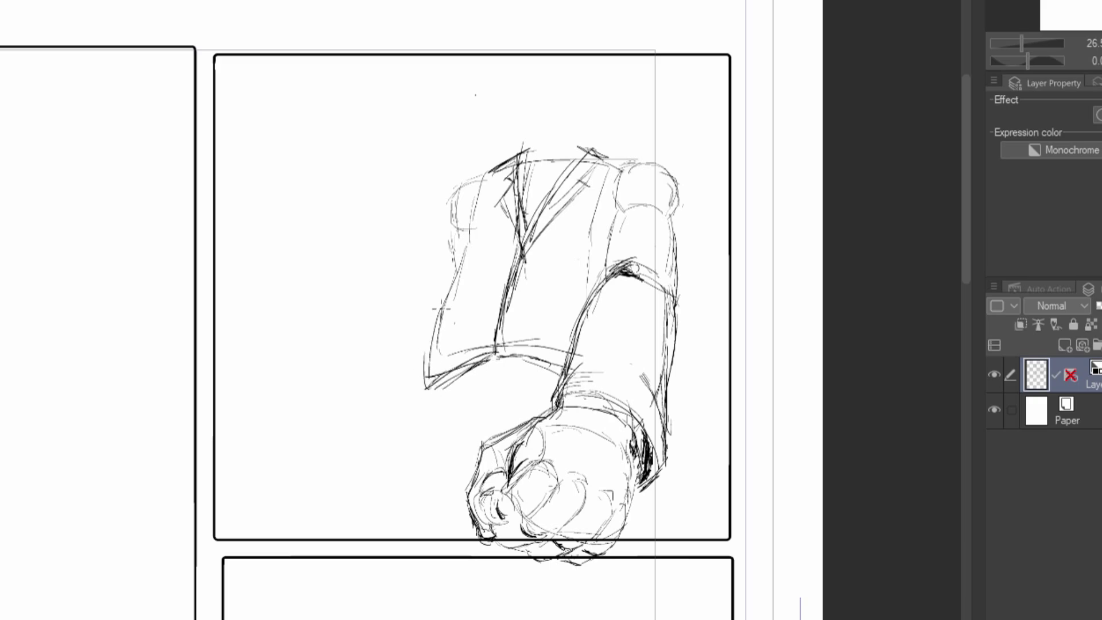
mouse_move(432, 373)
left_mouse_down()
mouse_move(466, 265)
mouse_move(441, 309)
mouse_move(470, 257)
mouse_move(459, 285)
mouse_move(496, 244)
mouse_move(603, 269)
left_mouse_up()
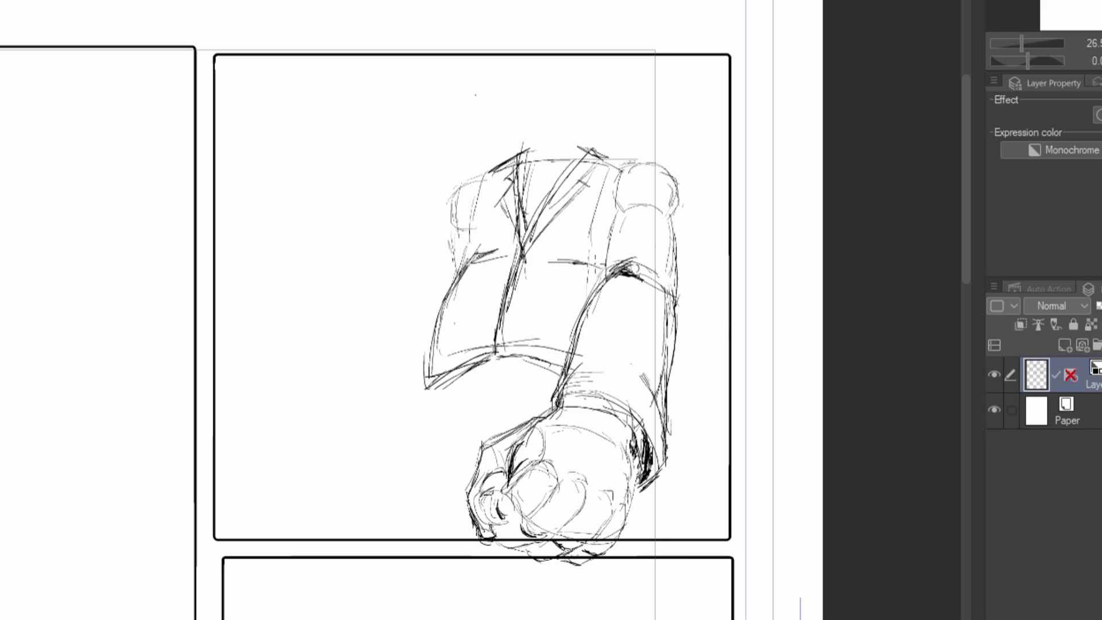
Sketch the far shoulder and hanging sleeve, and strengthen the shoulder lines on both sides of the collar
mouse_move(482, 177)
left_mouse_down()
mouse_move(458, 252)
mouse_move(463, 233)
left_mouse_up()
left_click_drag(491, 166, 480, 185)
left_click_drag(612, 196, 622, 213)
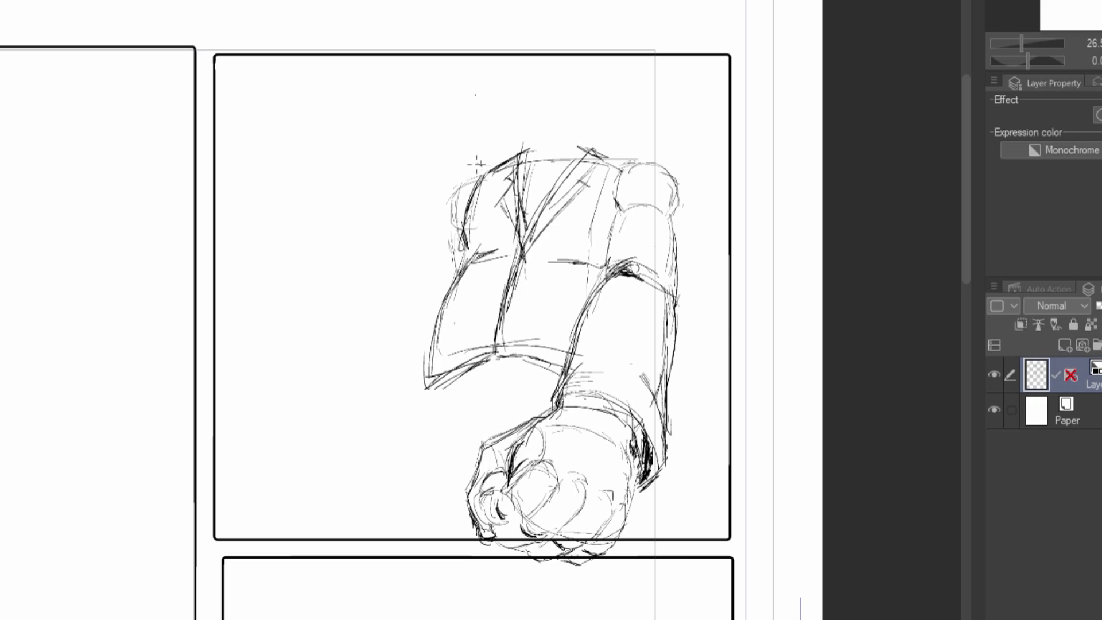
mouse_move(489, 163)
left_mouse_down()
mouse_move(464, 166)
mouse_move(451, 187)
mouse_move(453, 270)
left_mouse_up()
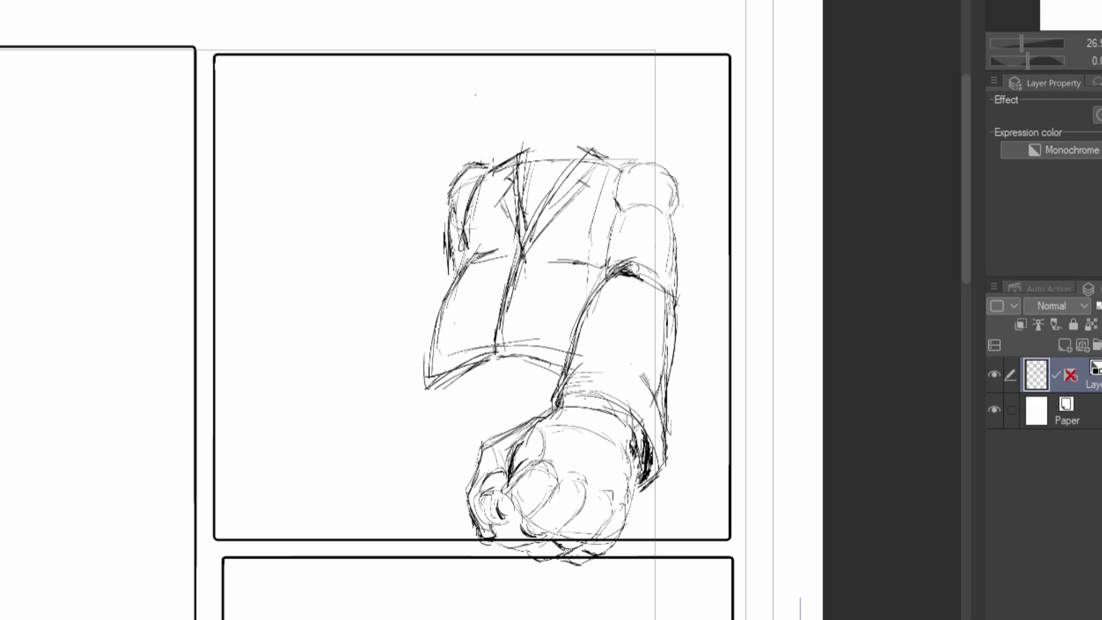
mouse_move(494, 167)
left_mouse_down()
mouse_move(540, 141)
mouse_move(638, 159)
mouse_move(625, 156)
left_mouse_up()
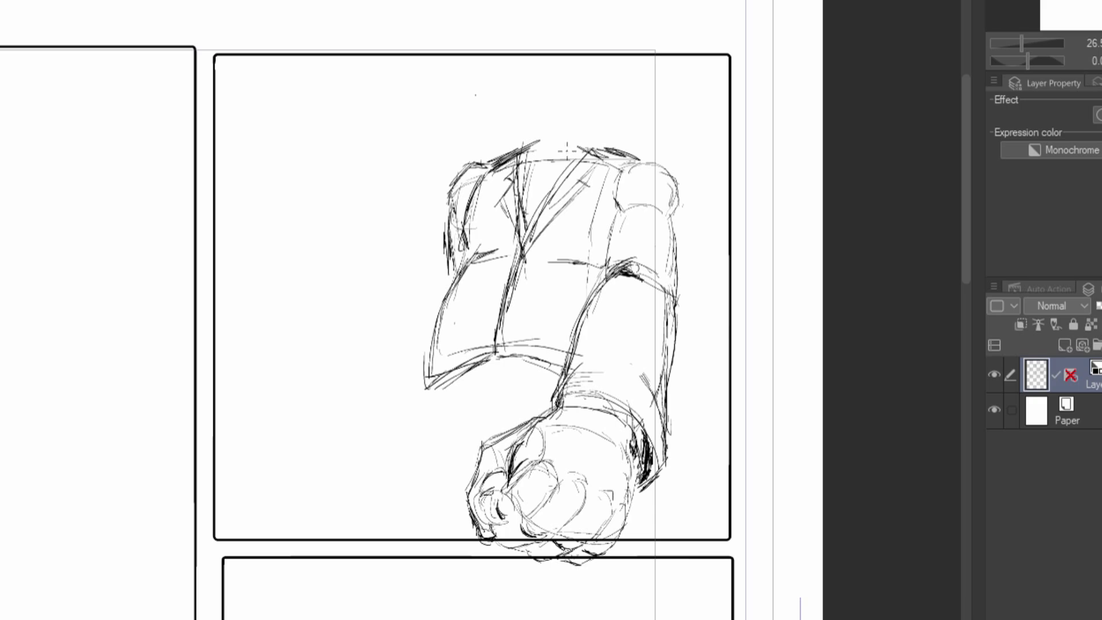
Sketch the tie and shirt collar between the lapels, and outline the head with its jowls and ear above them
left_click_drag(539, 154, 534, 174)
left_click_drag(537, 166, 526, 198)
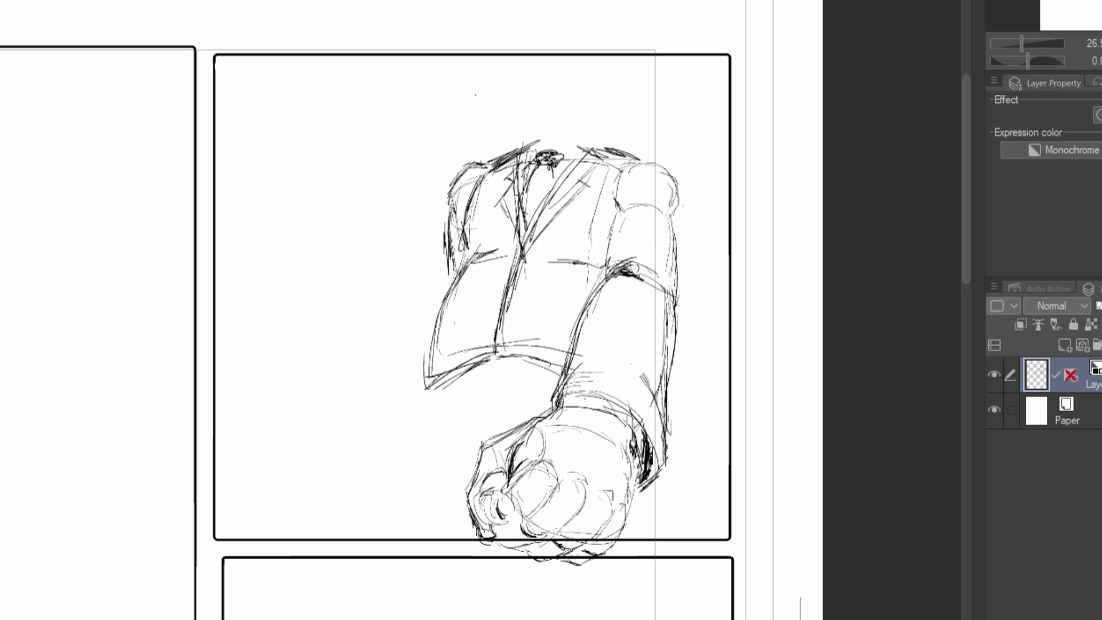
mouse_move(576, 146)
left_mouse_down()
mouse_move(558, 164)
mouse_move(586, 136)
mouse_move(537, 158)
mouse_move(524, 137)
mouse_move(554, 150)
mouse_move(512, 112)
left_mouse_up()
left_click_drag(607, 138, 603, 121)
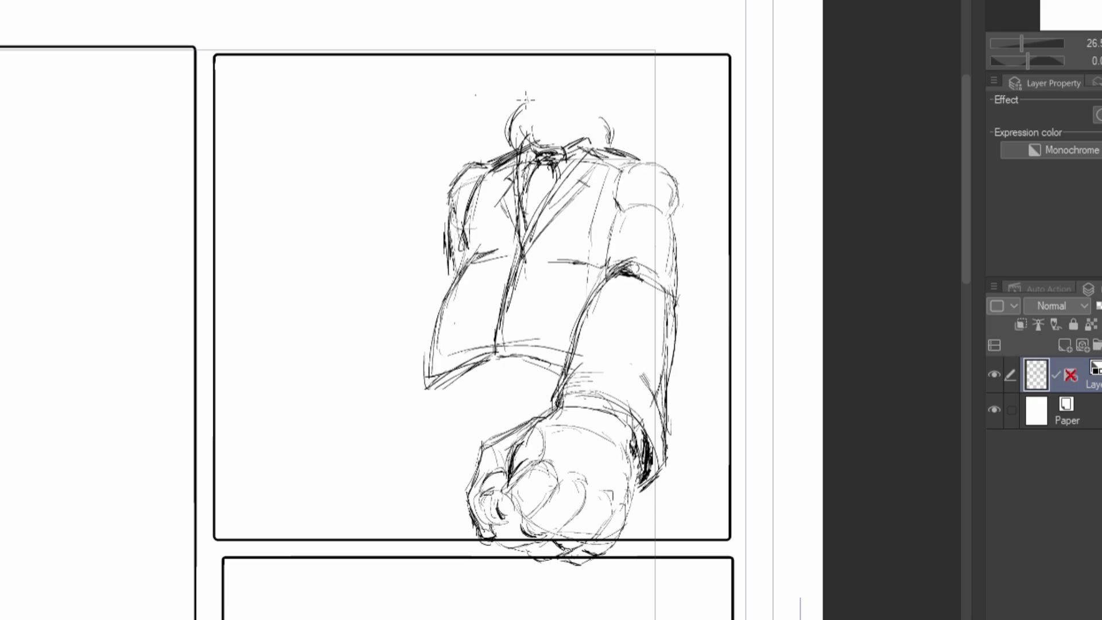
left_click_drag(525, 109, 529, 90)
mouse_move(582, 80)
left_mouse_down()
mouse_move(601, 88)
mouse_move(609, 129)
left_mouse_up()
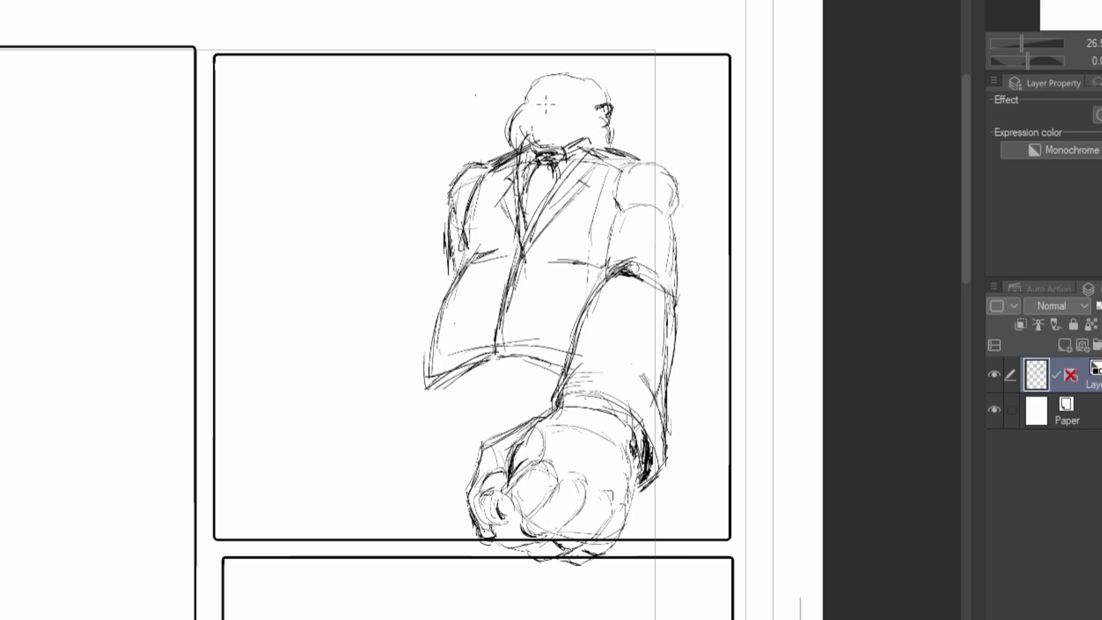
Sketch the man's face with furrowed brows, eyes, a nose and a scowling mouth
left_click_drag(538, 107, 550, 104)
mouse_move(527, 95)
left_mouse_down()
mouse_move(539, 104)
mouse_move(527, 99)
mouse_move(544, 88)
mouse_move(543, 101)
mouse_move(528, 94)
left_mouse_up()
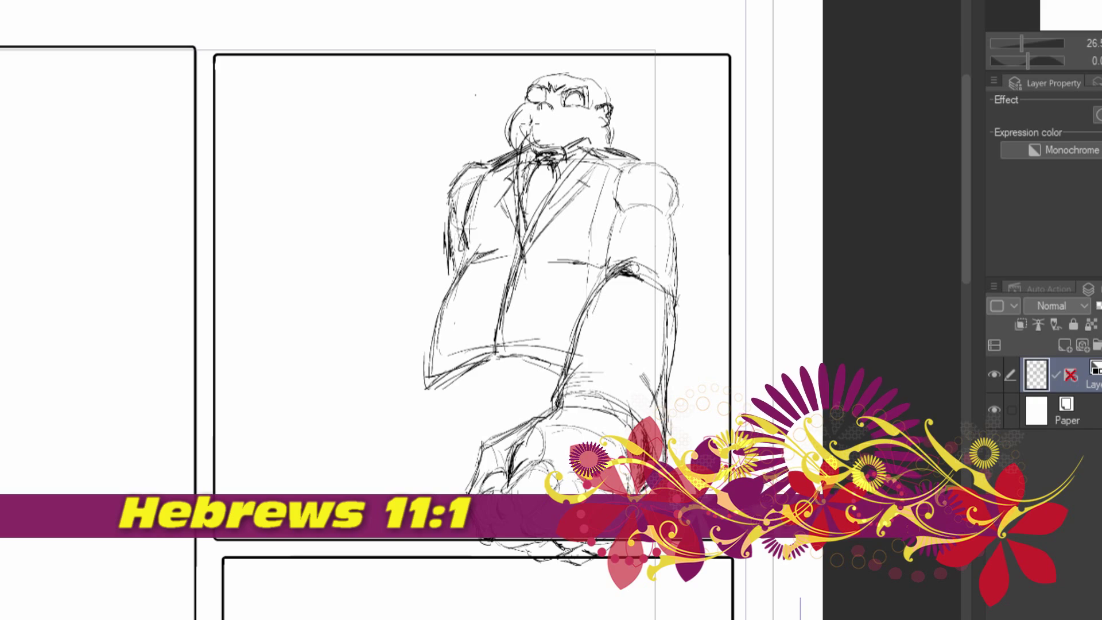
mouse_move(532, 125)
left_mouse_down()
mouse_move(567, 129)
mouse_move(525, 126)
mouse_move(535, 113)
mouse_move(523, 120)
mouse_move(566, 118)
left_mouse_up()
left_click_drag(576, 107, 556, 126)
mouse_move(569, 109)
left_mouse_down()
mouse_move(559, 124)
mouse_move(551, 117)
left_mouse_up()
mouse_move(569, 111)
left_mouse_down()
mouse_move(558, 123)
mouse_move(580, 119)
left_mouse_up()
left_click_drag(583, 114, 563, 129)
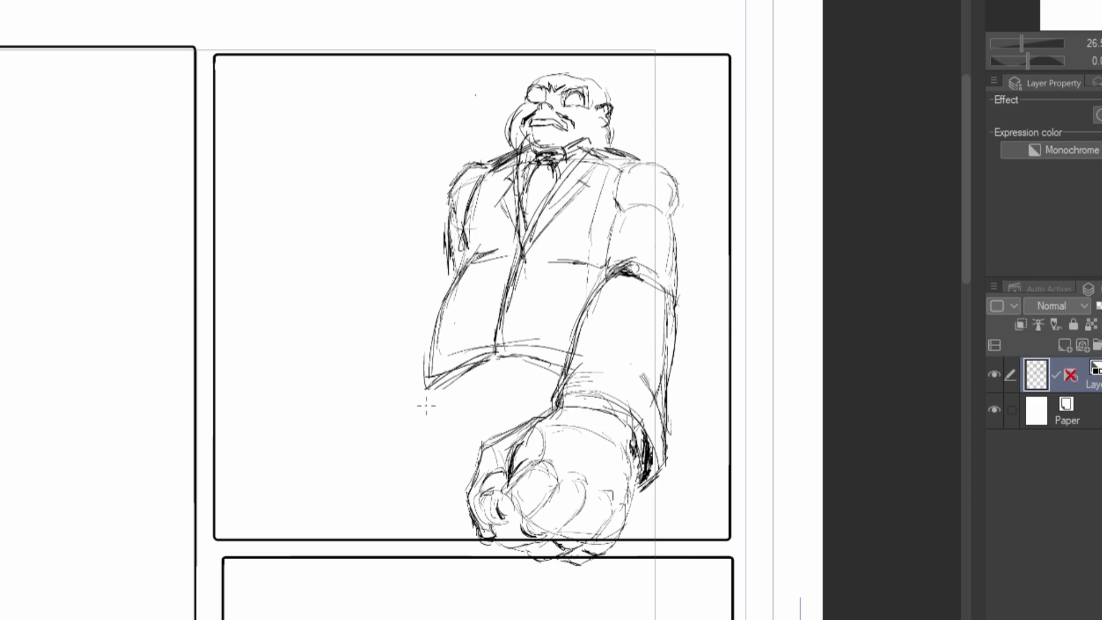
Erase the jacket's flared hem and sketch waist and hip construction curves in its place
left_click_drag(436, 352, 473, 348)
mouse_move(426, 333)
left_mouse_down()
mouse_move(463, 342)
mouse_move(419, 384)
mouse_move(470, 377)
mouse_move(469, 360)
left_mouse_up()
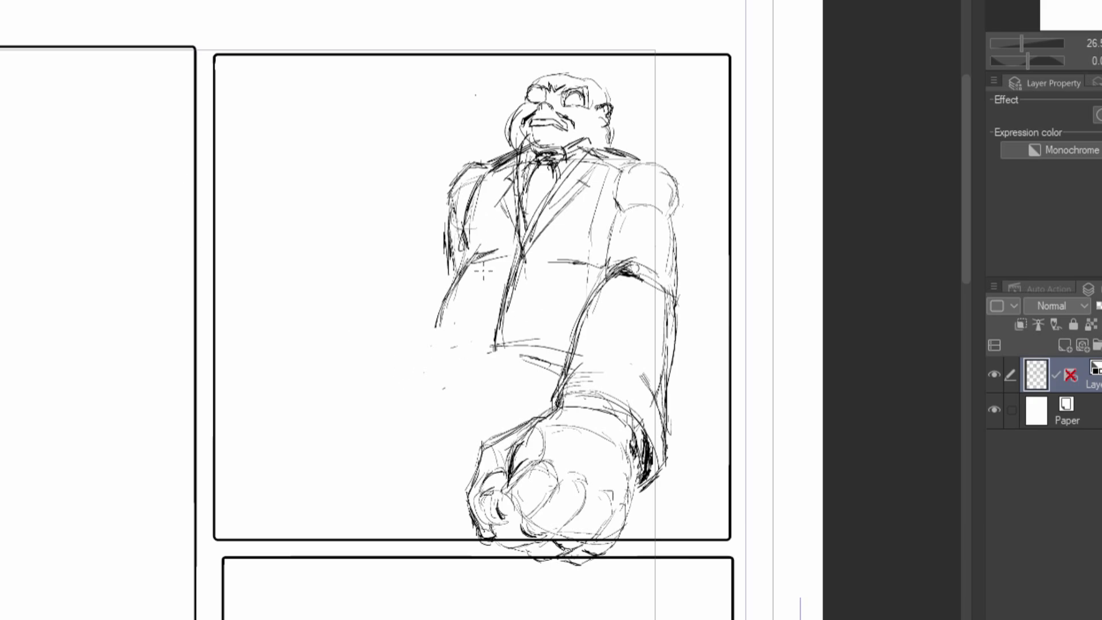
left_click_drag(434, 347, 497, 323)
mouse_move(433, 350)
left_mouse_down()
mouse_move(473, 342)
mouse_move(432, 374)
mouse_move(429, 396)
left_mouse_up()
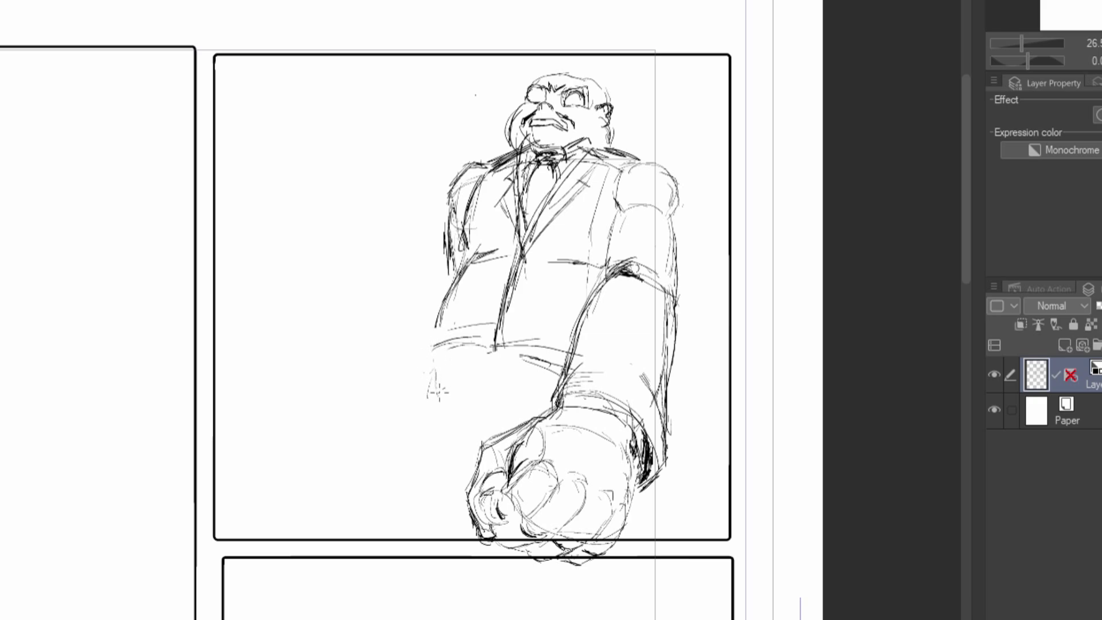
mouse_move(434, 356)
left_mouse_down()
mouse_move(430, 401)
mouse_move(479, 368)
mouse_move(456, 349)
mouse_move(478, 385)
mouse_move(533, 397)
left_mouse_up()
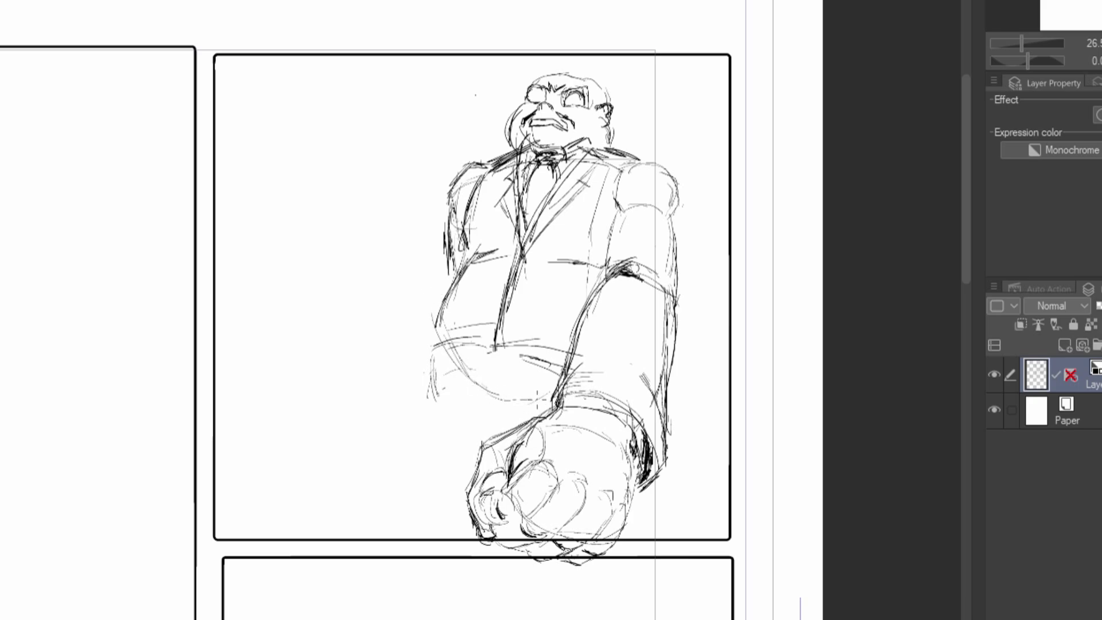
Sketch the hip and the top of the thigh, and extend the outer leg line down toward the panel's lower border
mouse_move(447, 355)
left_mouse_down()
mouse_move(424, 374)
mouse_move(431, 340)
mouse_move(424, 386)
mouse_move(427, 346)
mouse_move(420, 367)
mouse_move(447, 422)
left_mouse_up()
left_click_drag(413, 384, 468, 414)
mouse_move(441, 338)
left_mouse_down()
mouse_move(422, 394)
mouse_move(493, 414)
mouse_move(507, 393)
mouse_move(521, 409)
left_mouse_up()
mouse_move(425, 381)
left_mouse_down()
mouse_move(471, 380)
mouse_move(421, 393)
mouse_move(486, 404)
left_mouse_up()
mouse_move(427, 384)
left_mouse_down()
mouse_move(489, 414)
mouse_move(417, 382)
mouse_move(388, 477)
left_mouse_up()
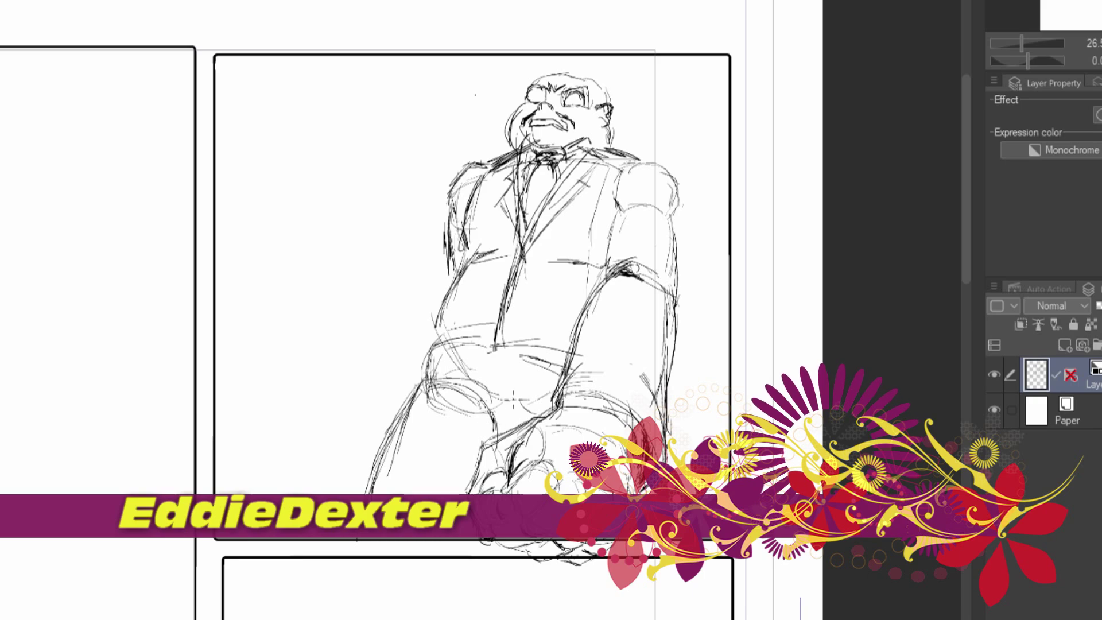
Sketch the trousers' crotch and inner thigh folds between the hip and the foreshortened fist
left_click_drag(514, 401, 519, 422)
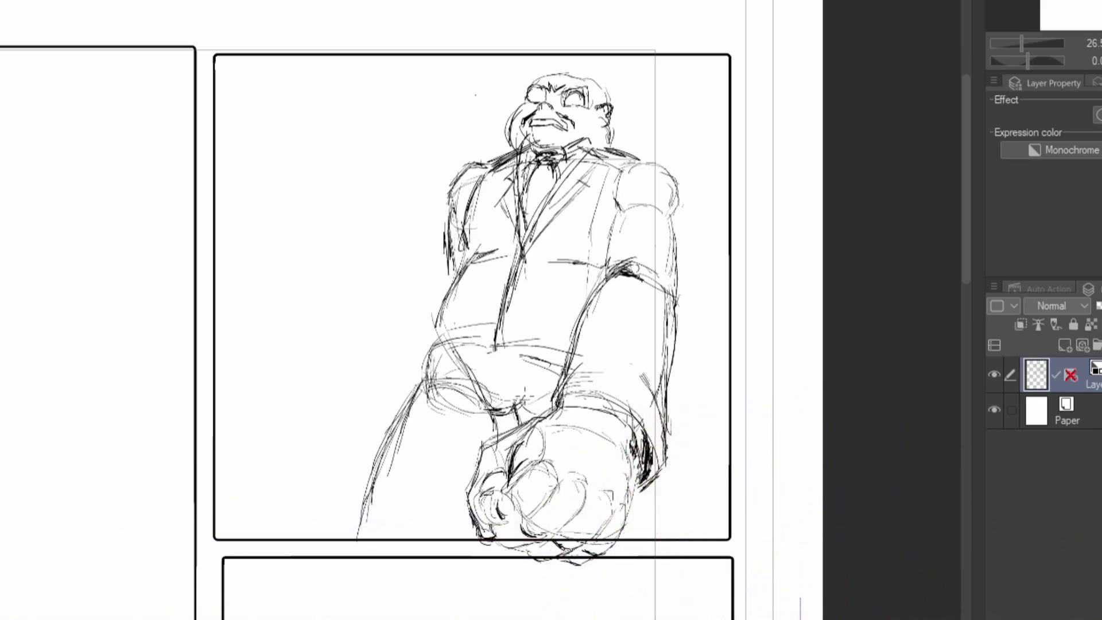
mouse_move(519, 407)
left_mouse_down()
mouse_move(551, 371)
mouse_move(543, 389)
left_mouse_up()
left_click_drag(468, 373, 481, 394)
left_click_drag(465, 383, 484, 401)
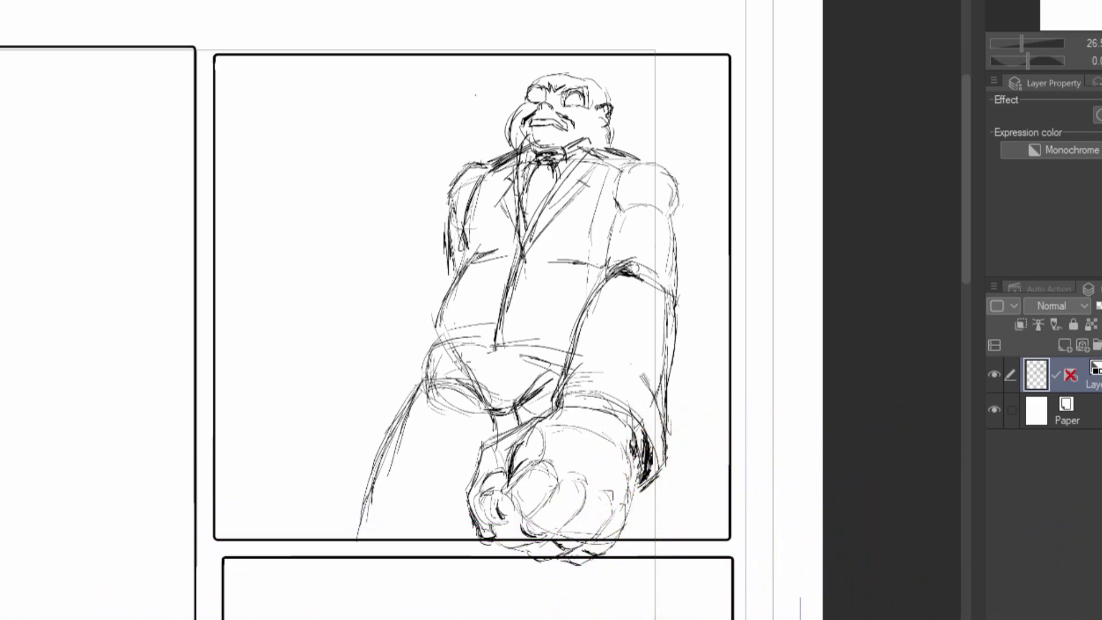
Redraw the jacket's lower side edge and hem over the hips
mouse_move(414, 360)
left_mouse_down()
mouse_move(441, 285)
mouse_move(414, 374)
mouse_move(443, 299)
left_mouse_up()
left_click_drag(418, 357, 436, 302)
left_click_drag(406, 376, 425, 357)
mouse_move(415, 360)
left_mouse_down()
mouse_move(425, 326)
mouse_move(439, 338)
mouse_move(431, 352)
mouse_move(470, 350)
left_mouse_up()
left_click_drag(458, 360, 484, 355)
left_click_drag(473, 367, 494, 346)
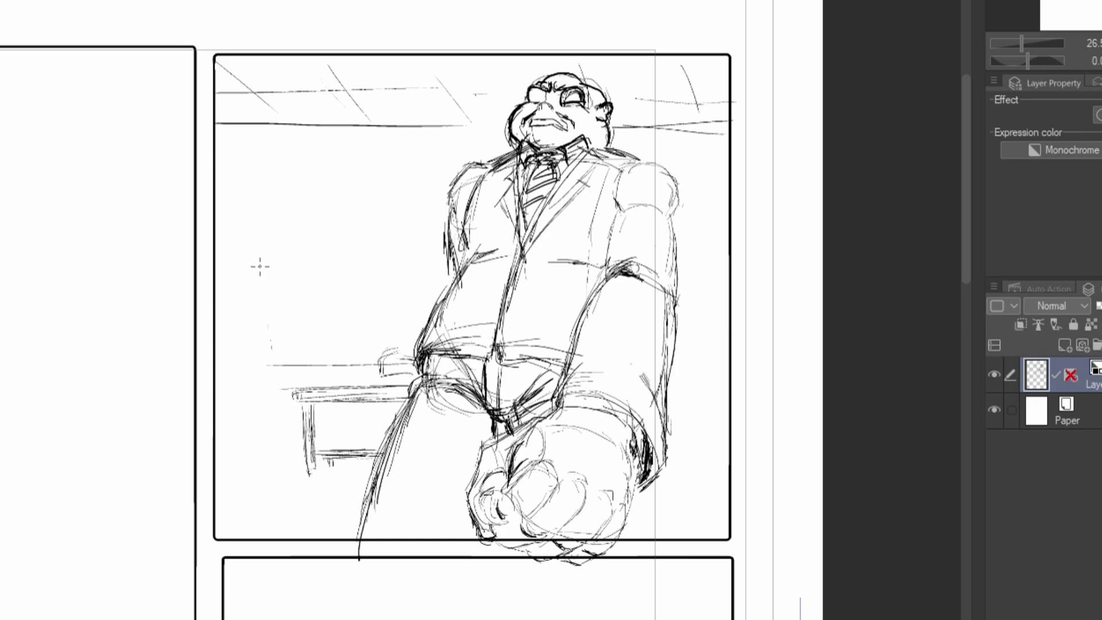
Sketch the double side edge and base line of a rectangular frame above the desk behind the man
left_click_drag(267, 269, 272, 357)
left_click_drag(250, 260, 259, 370)
left_click_drag(271, 371, 382, 368)
left_click_drag(274, 371, 329, 371)
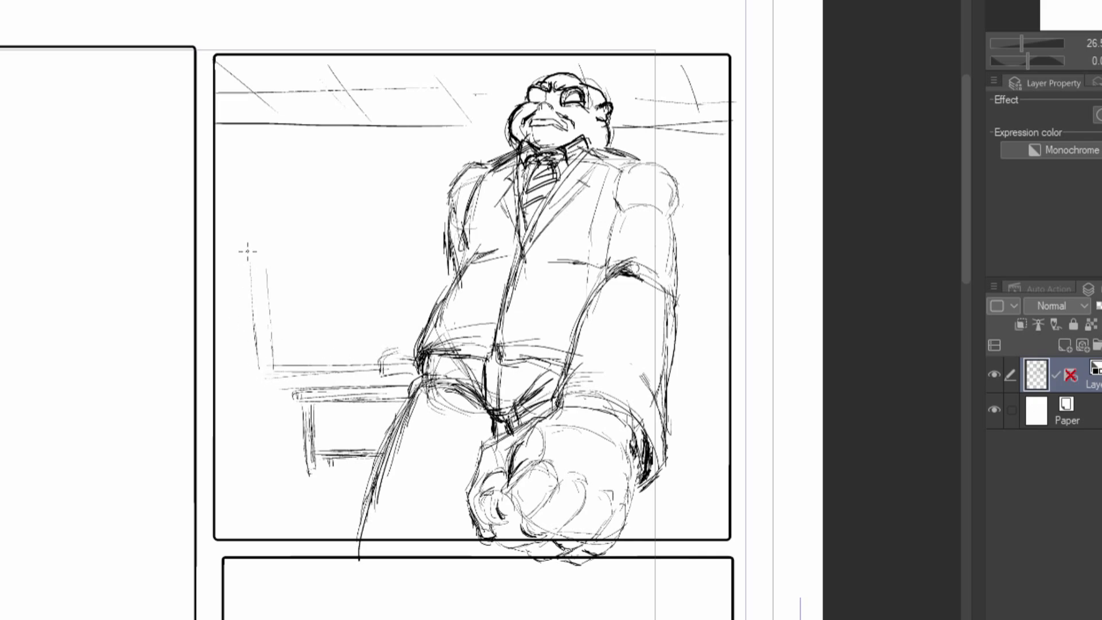
Sketch the background frame's top edge up to the man's sleeve, redoing the darker line, and reinforce the frame's side edge
mouse_move(262, 255)
left_mouse_down()
mouse_move(262, 270)
mouse_move(439, 255)
left_mouse_up()
left_click_drag(281, 261, 505, 254)
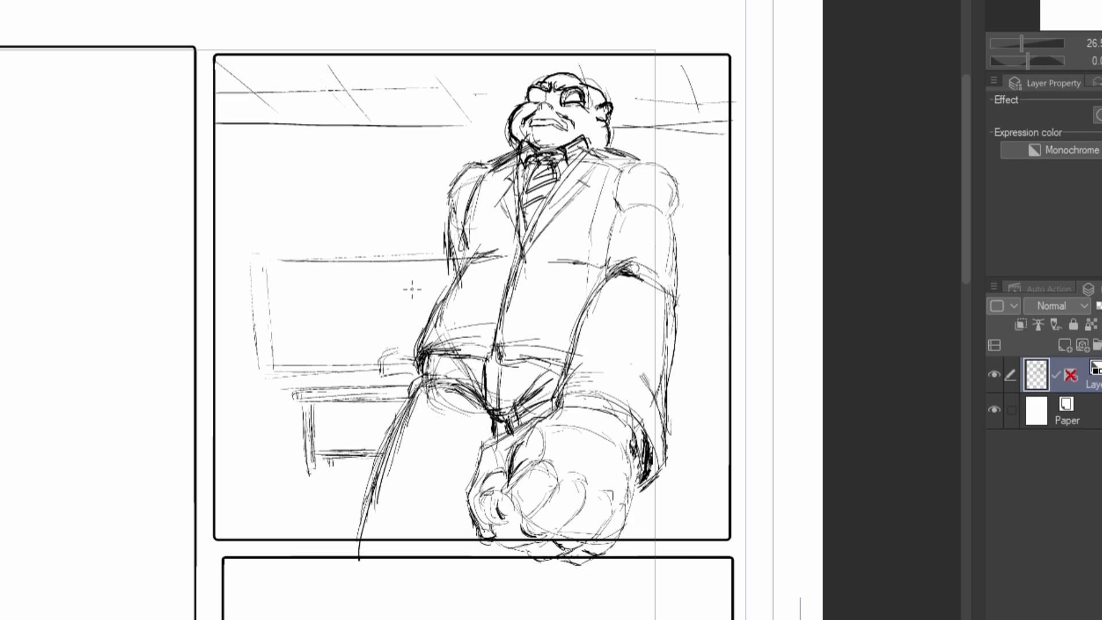
key("ctrl+z")
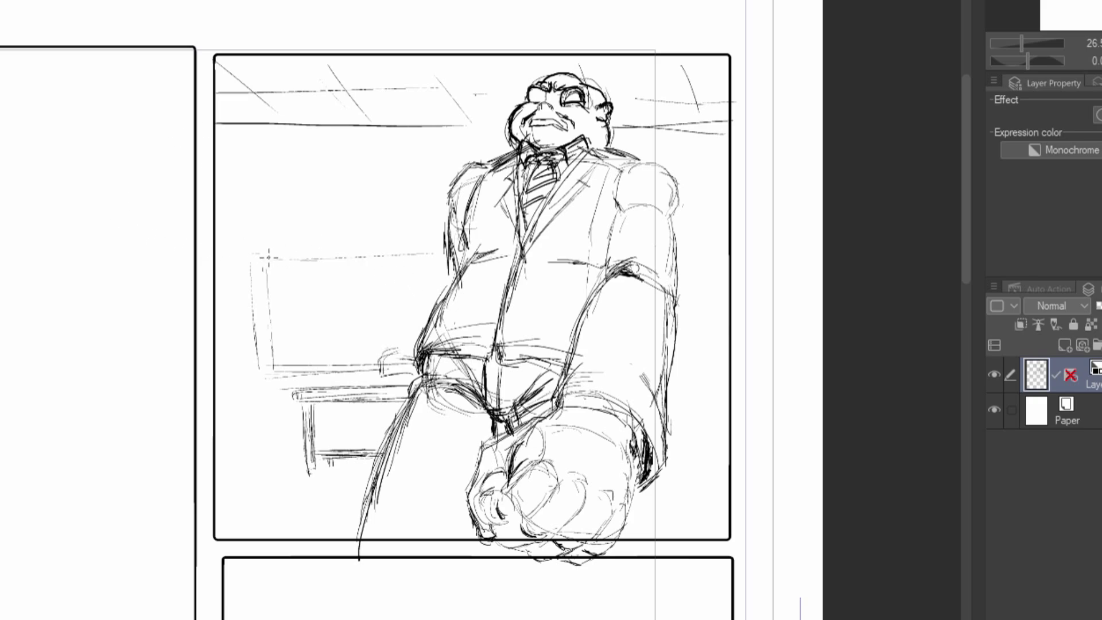
left_click_drag(267, 258, 459, 251)
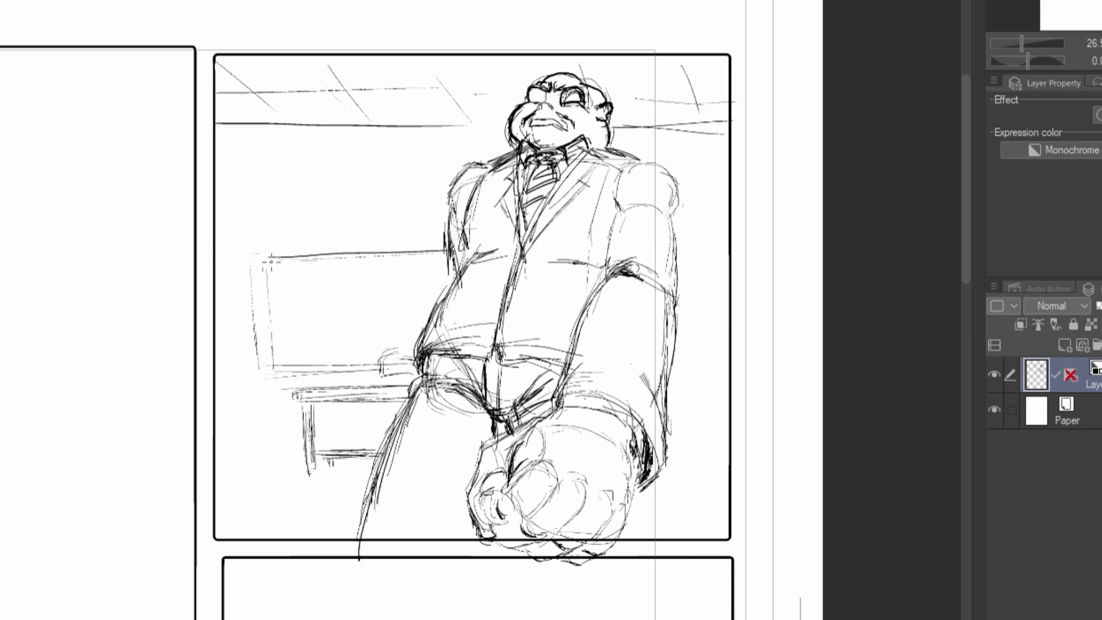
left_click_drag(270, 262, 268, 313)
mouse_move(250, 274)
left_mouse_down()
mouse_move(256, 366)
mouse_move(270, 370)
left_mouse_up()
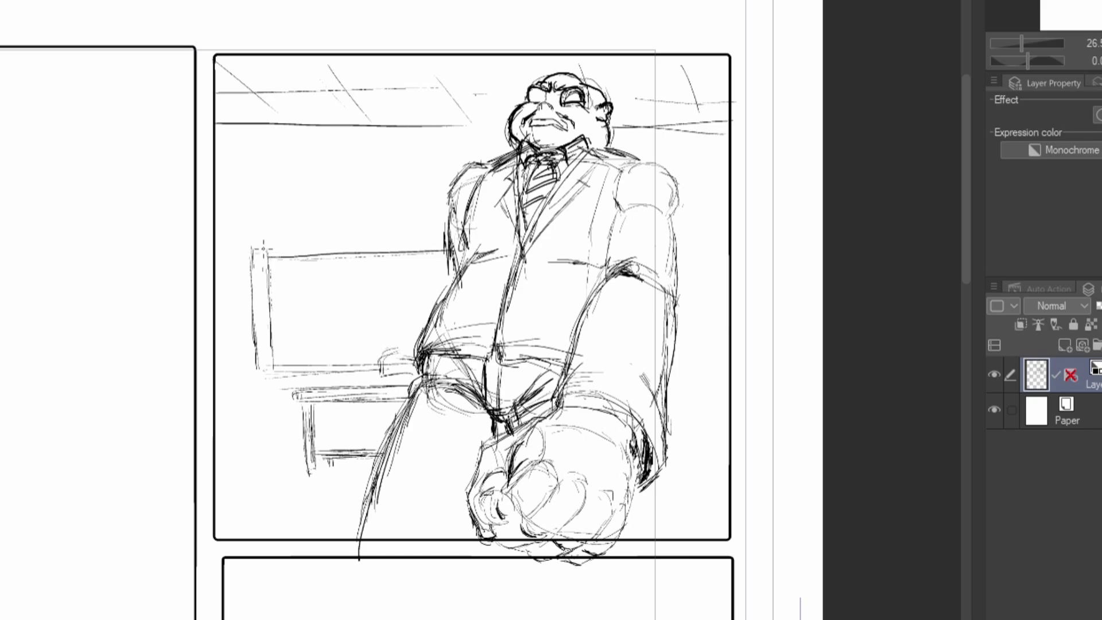
Add a second line above the background frame's top edge, replacing the first slanted attempt with a straighter one
left_click_drag(284, 253, 413, 259)
left_click_drag(268, 253, 448, 240)
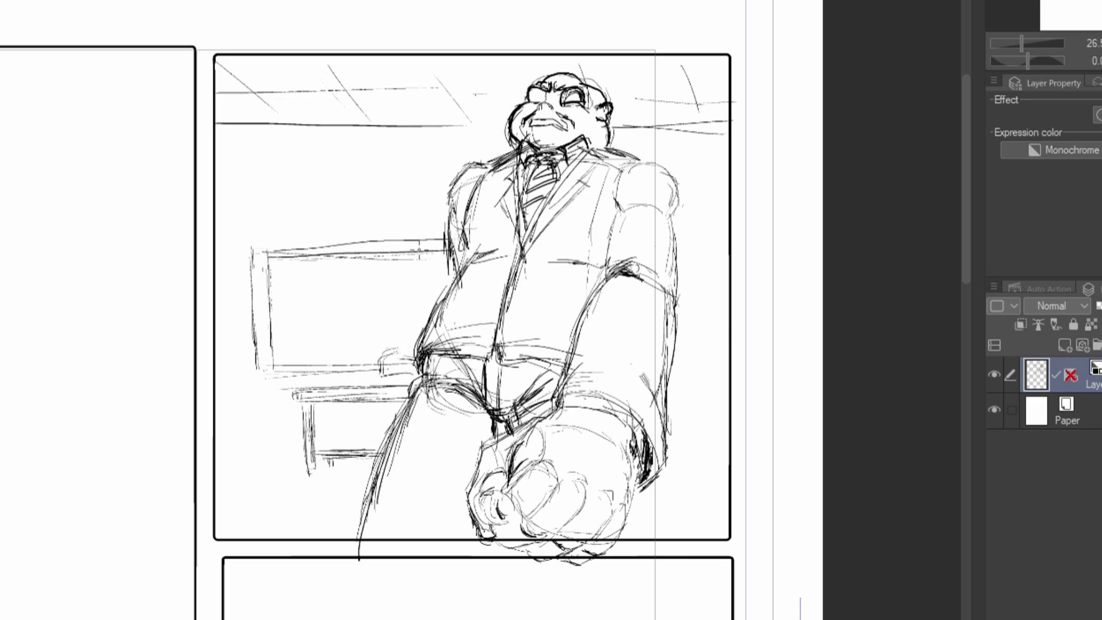
key("ctrl+z")
left_click_drag(267, 250, 447, 243)
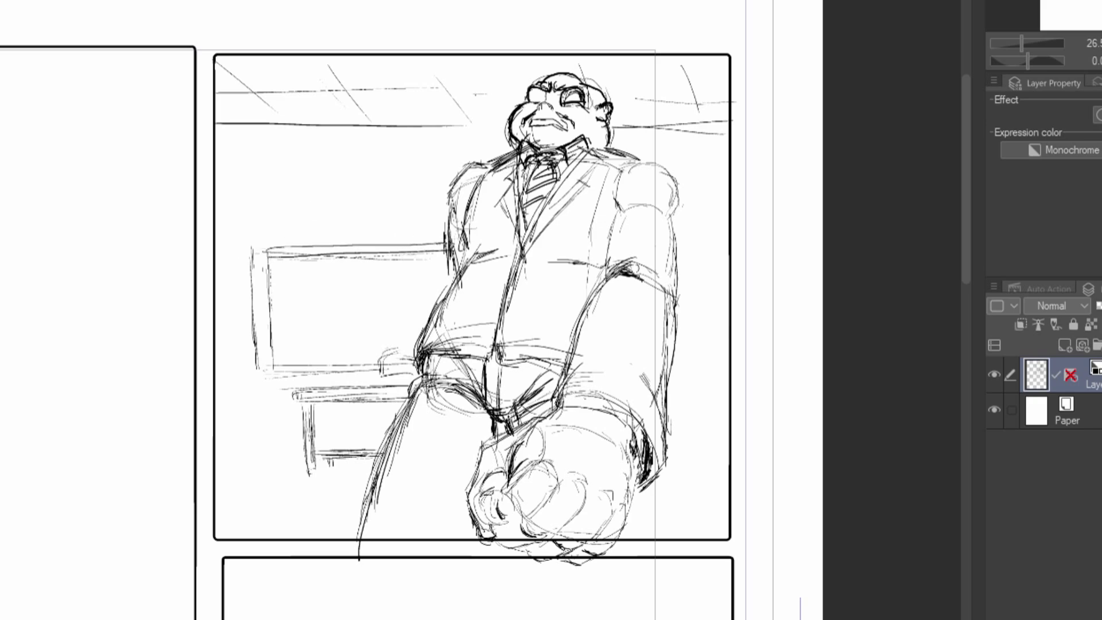